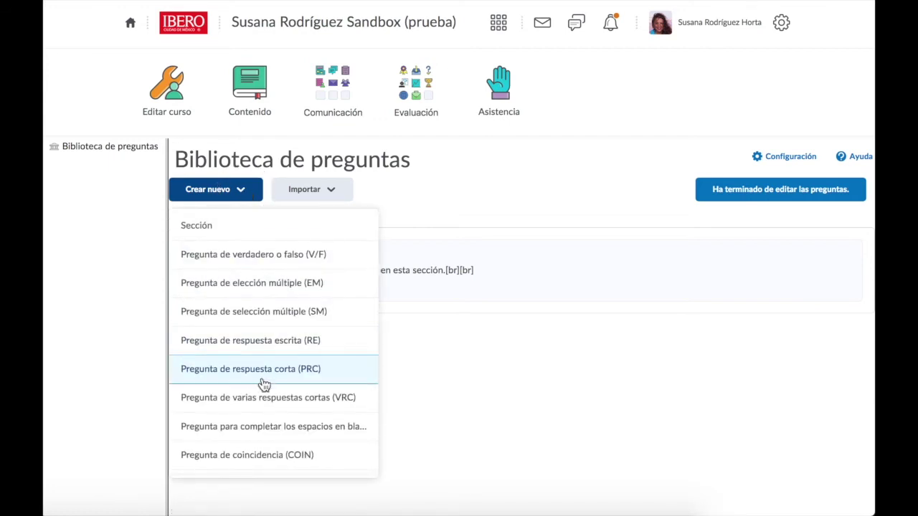
Step: Create a new arithmetic question (Pregunta aritmética) and title it "Trigonometría"
scroll(265, 385, "down", 3)
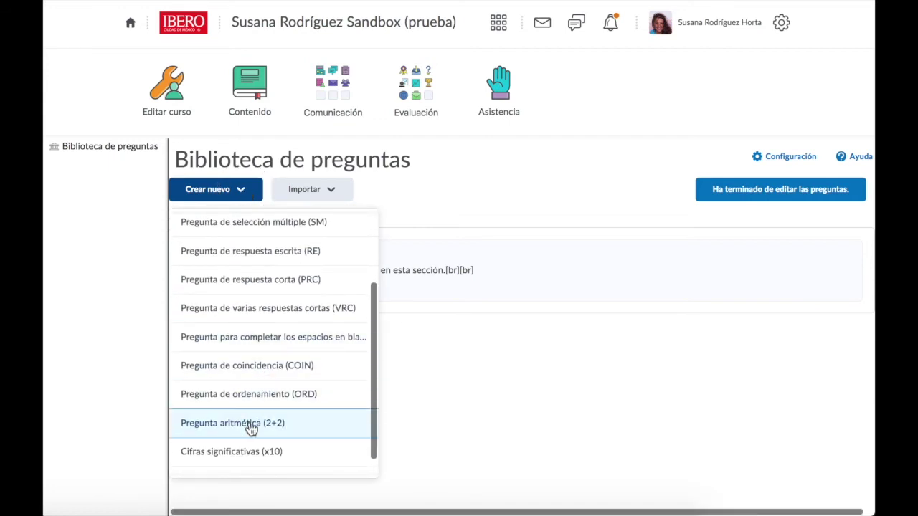
left_click(250, 424)
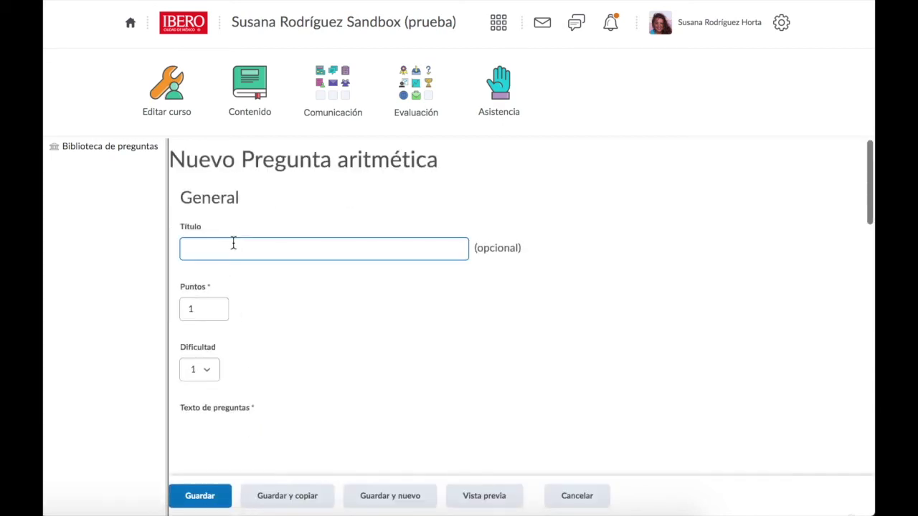
type("Tr")
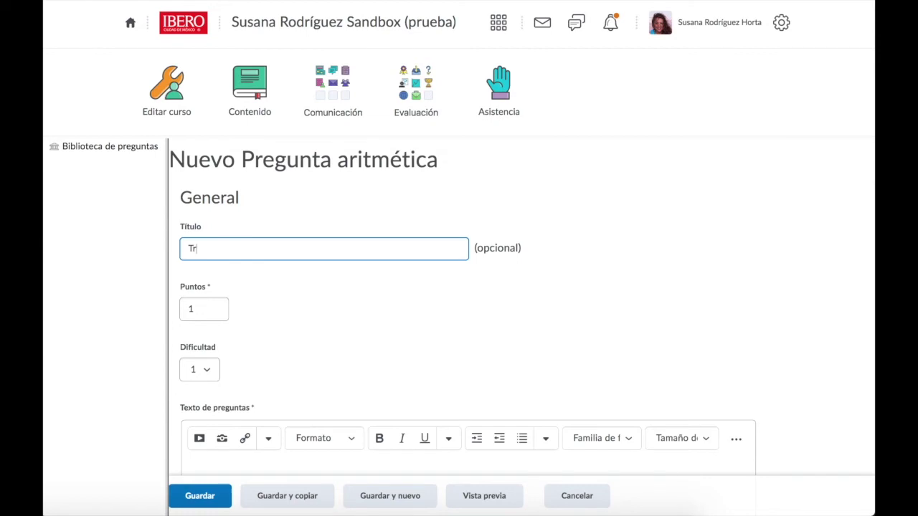
type("igonometría")
left_click(219, 302)
Step: Write the question text "Calcular el cateto opuesto de un triángulo, dónde el valor del cateto adyacente es {ca} cm"
scroll(219, 303, "down", 3)
left_click(210, 317)
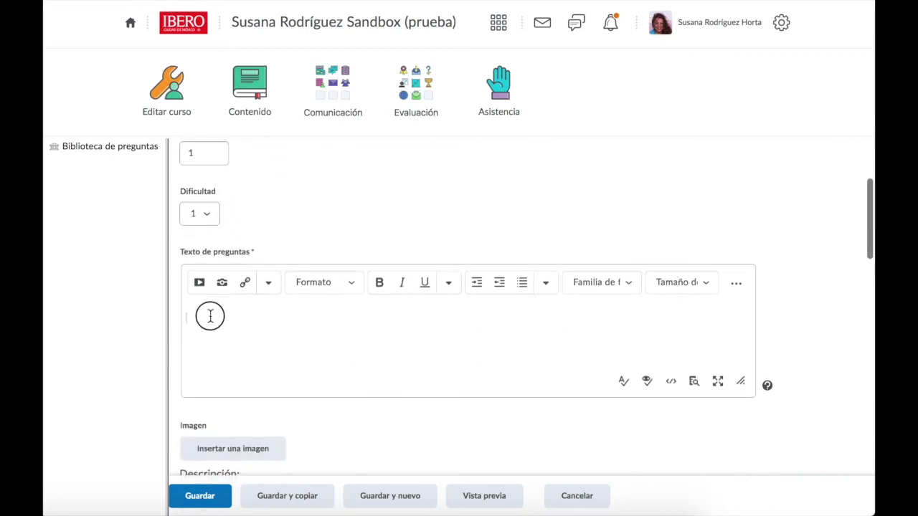
type("Calcular el cateto opuesto de un  triángulo,  dónde el valor del cateto adyacente es {ca} cm")
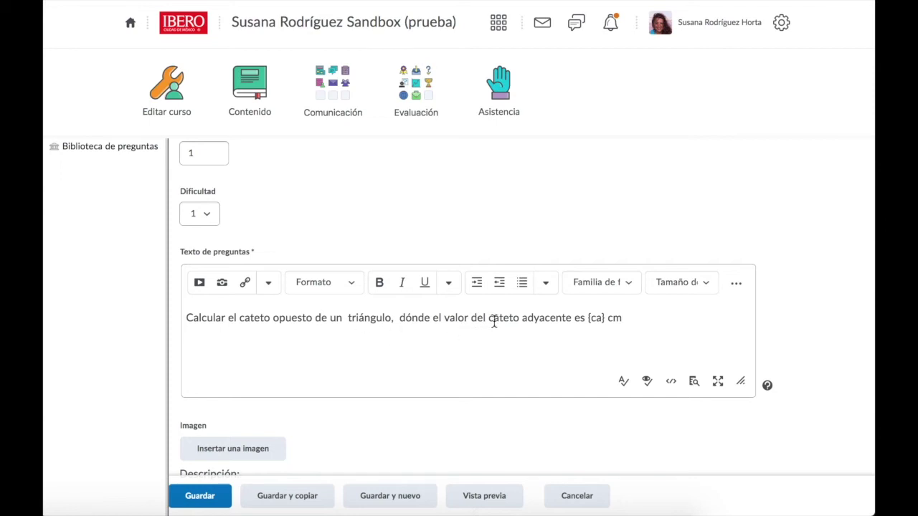
Step: Append "y el valor de la hipotenusa es de {h} cm." to the end of the question text
left_click(629, 318)
type("y el valor de la hipoten")
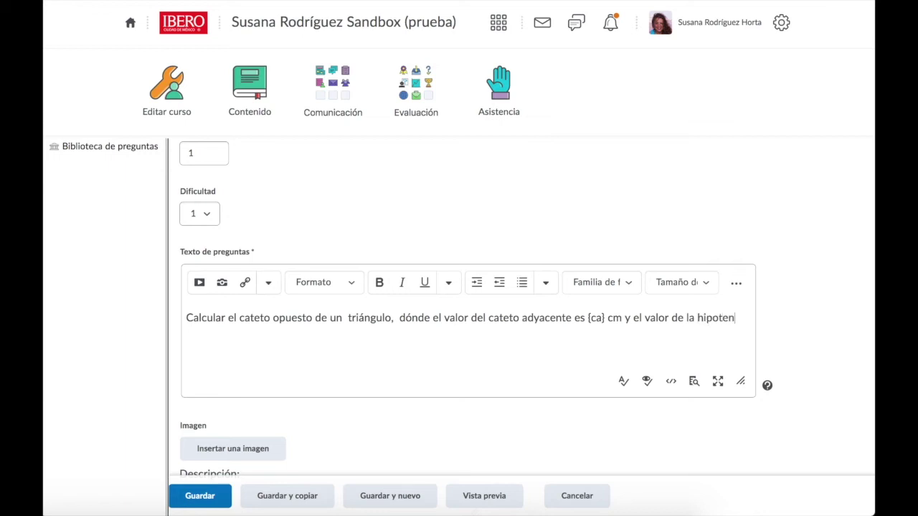
type("usa es de {h} cm.")
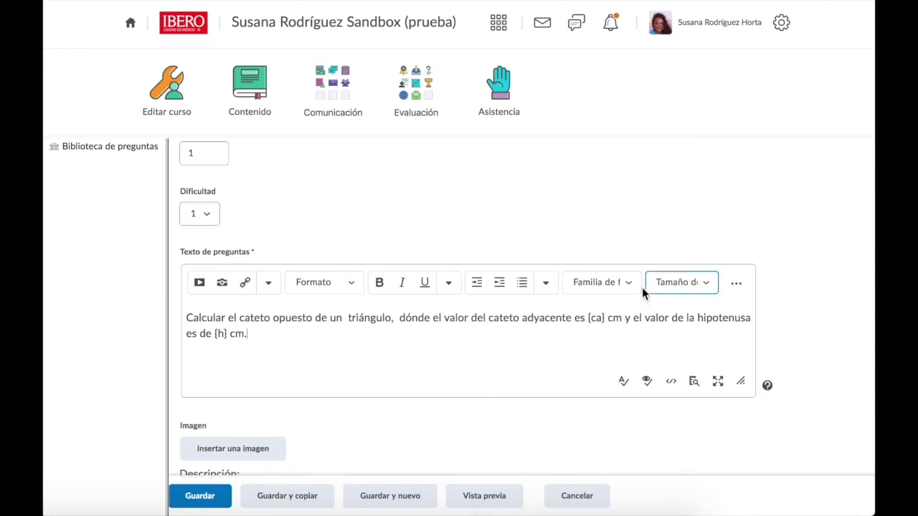
Step: Enter {ca}/{h} as the question's answer formula
scroll(697, 259, "down", 1)
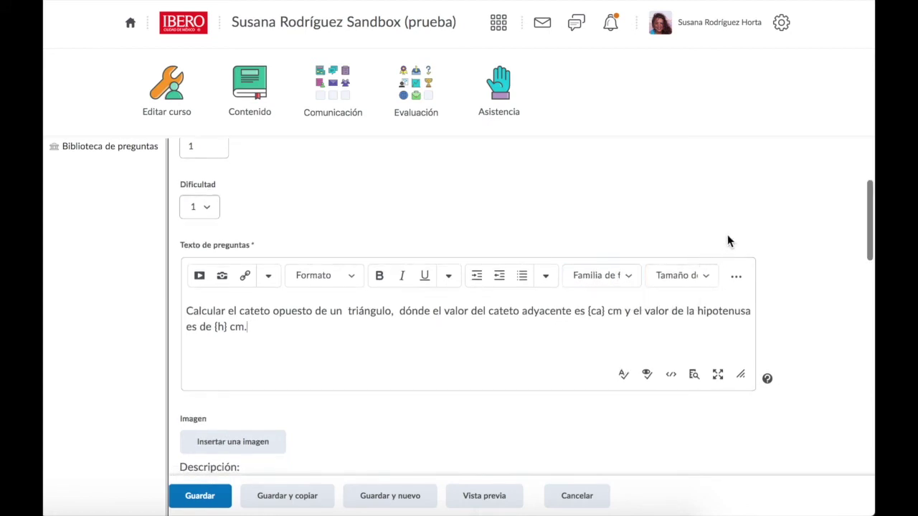
scroll(728, 242, "down", 3)
scroll(500, 334, "down", 3)
scroll(373, 352, "down", 3)
left_click(357, 336)
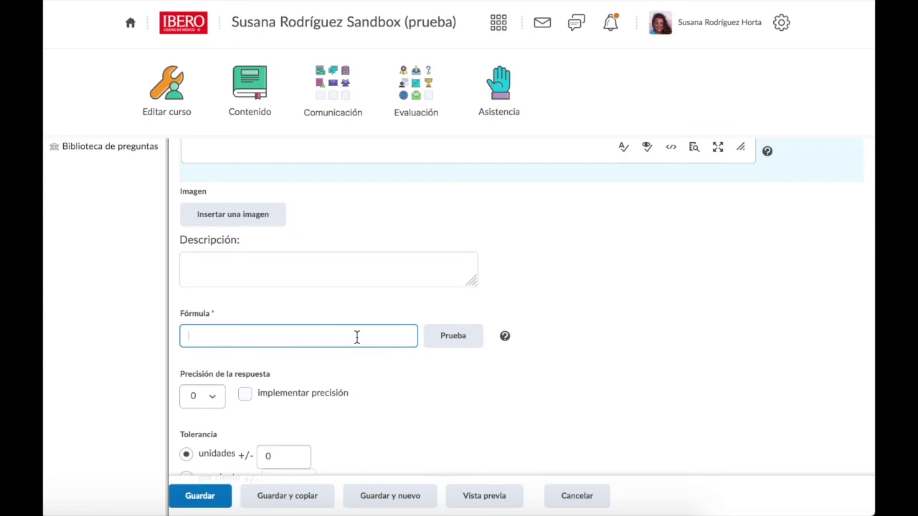
type("{ca}/{h}")
Step: Set the answer precision to 1 decimal and enforce it with "implementar precisión"
scroll(267, 316, "down", 1)
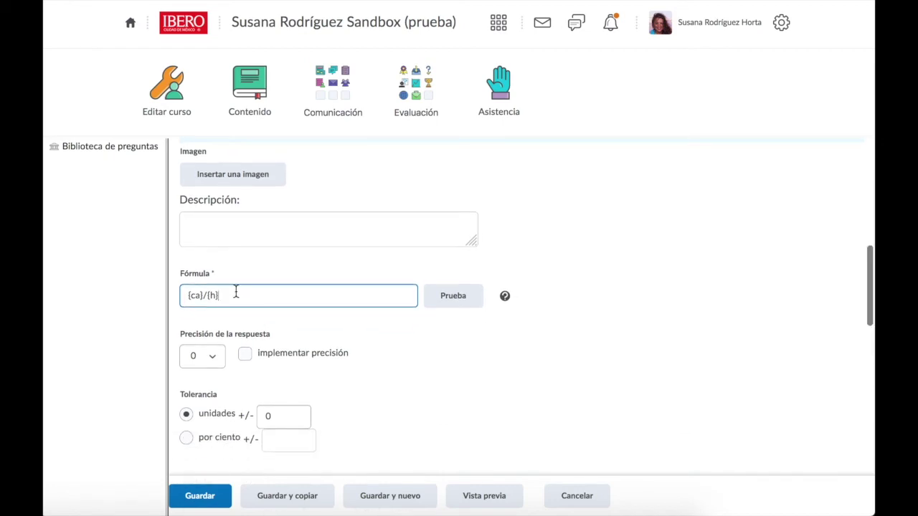
scroll(235, 292, "down", 1)
scroll(235, 292, "down", 2)
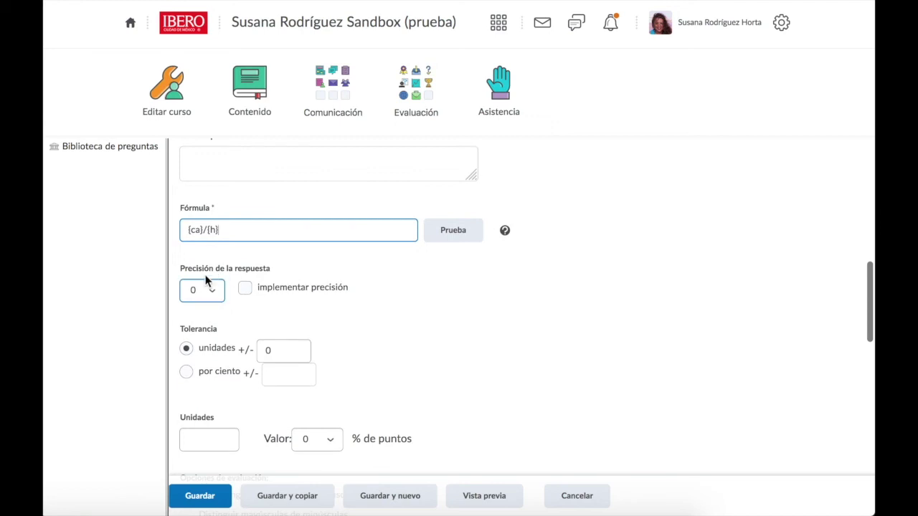
left_click(215, 292)
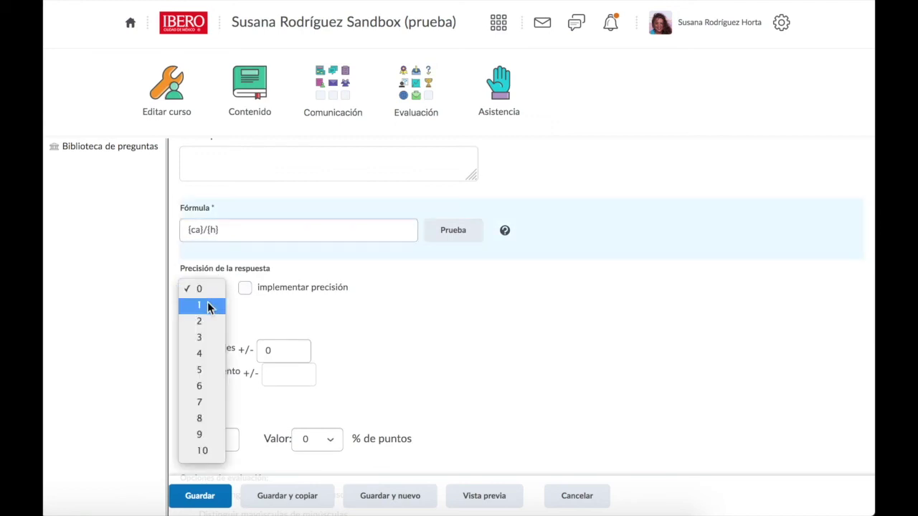
left_click(208, 306)
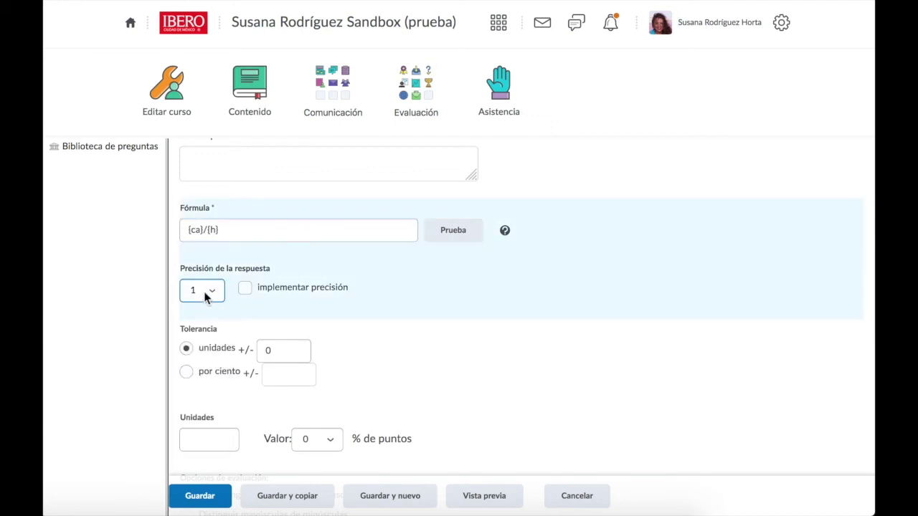
left_click(244, 288)
Step: Switch the answer tolerance to percent (por ciento) with a value of 0
scroll(248, 288, "down", 1)
scroll(248, 294, "down", 1)
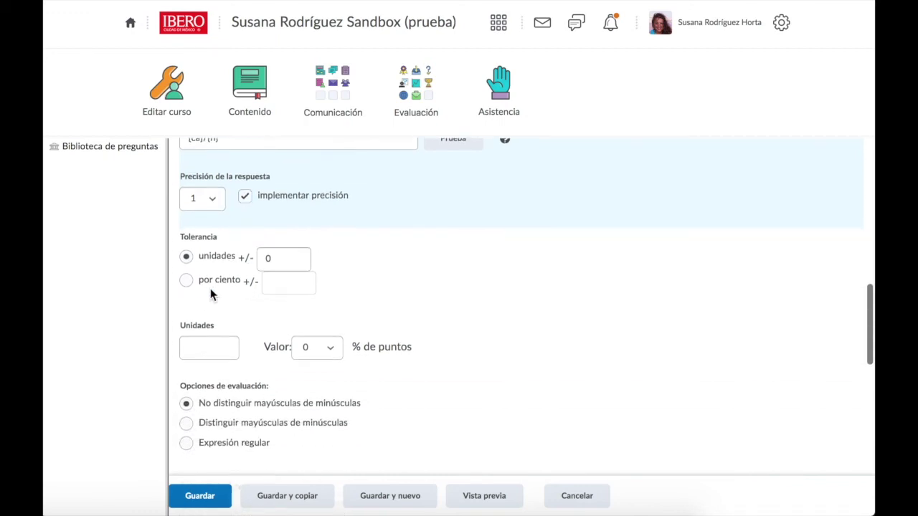
left_click(187, 280)
left_click(273, 282)
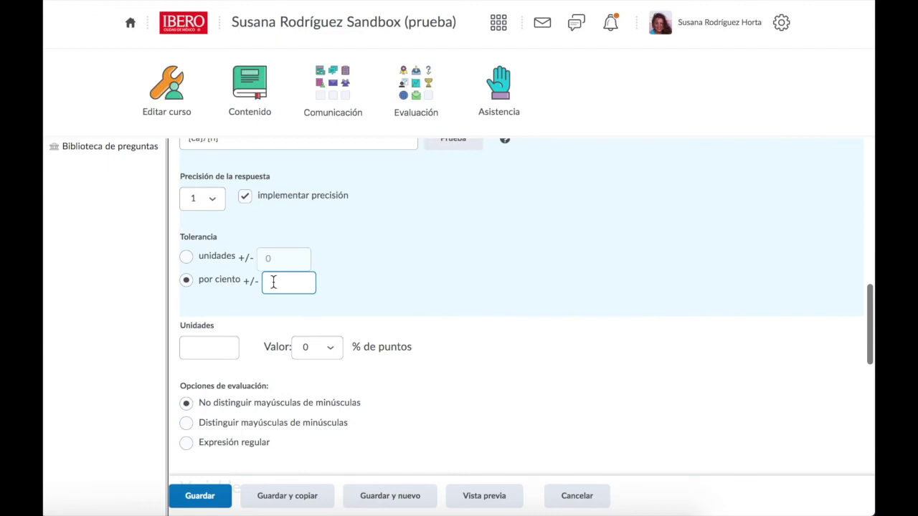
type("0")
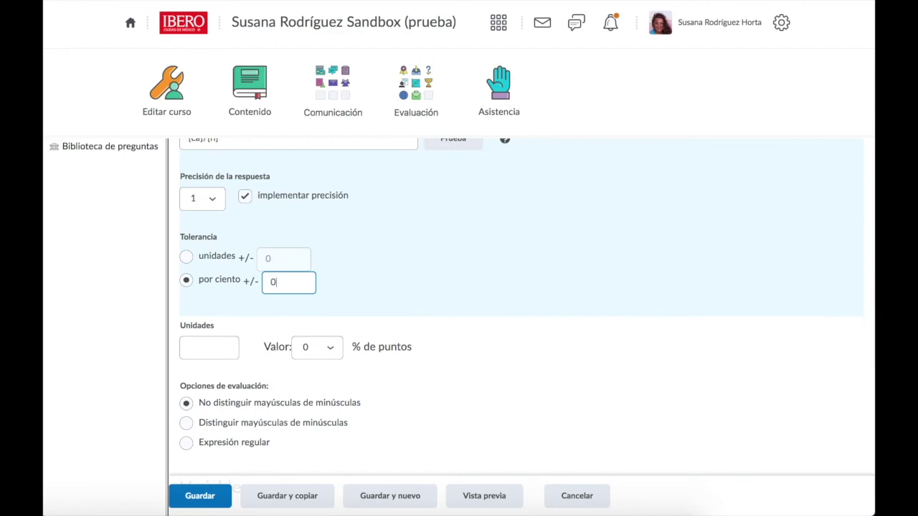
Step: Set the answer units to cm and make their evaluation case-sensitive (Distinguir mayúsculas de minúsculas)
scroll(213, 271, "down", 2)
left_click(209, 279)
type("cm")
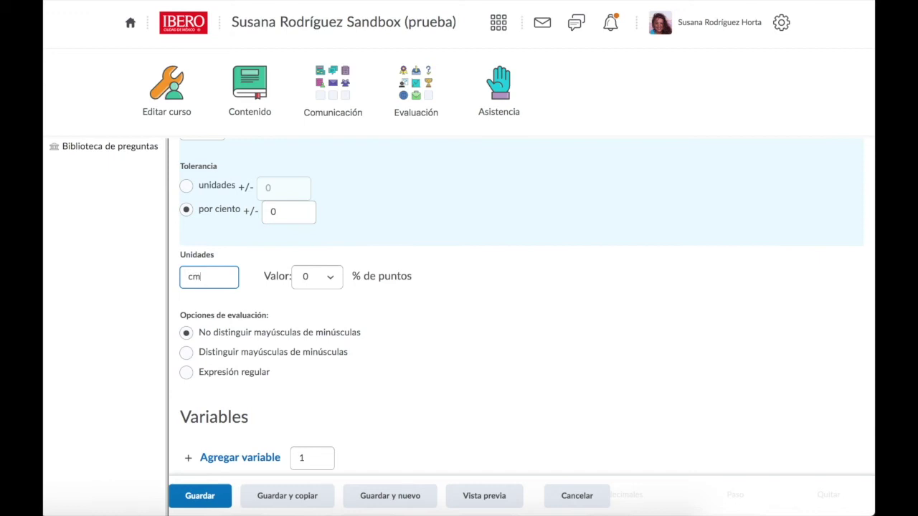
scroll(190, 262, "down", 2)
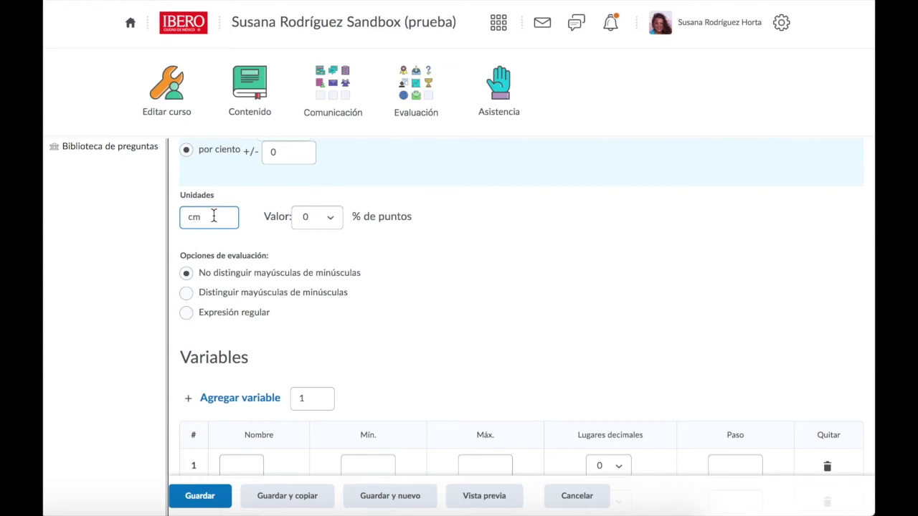
scroll(213, 216, "down", 2)
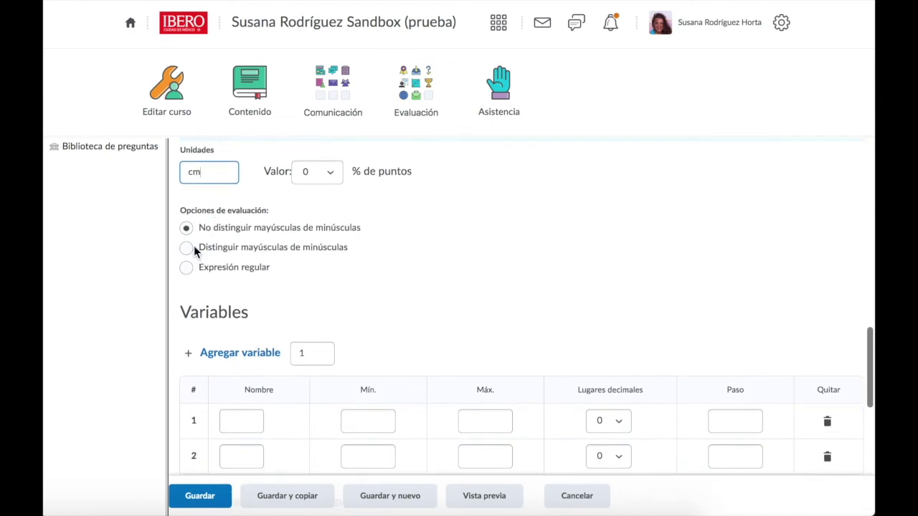
left_click(186, 247)
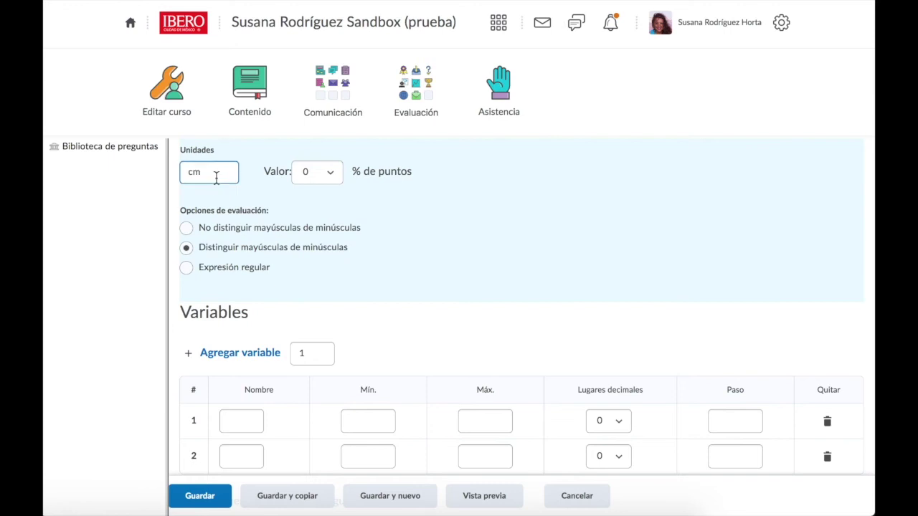
Step: Define the first variable as ca with minimum 5, maximum 20 and step 1
scroll(262, 193, "down", 2)
scroll(262, 189, "down", 2)
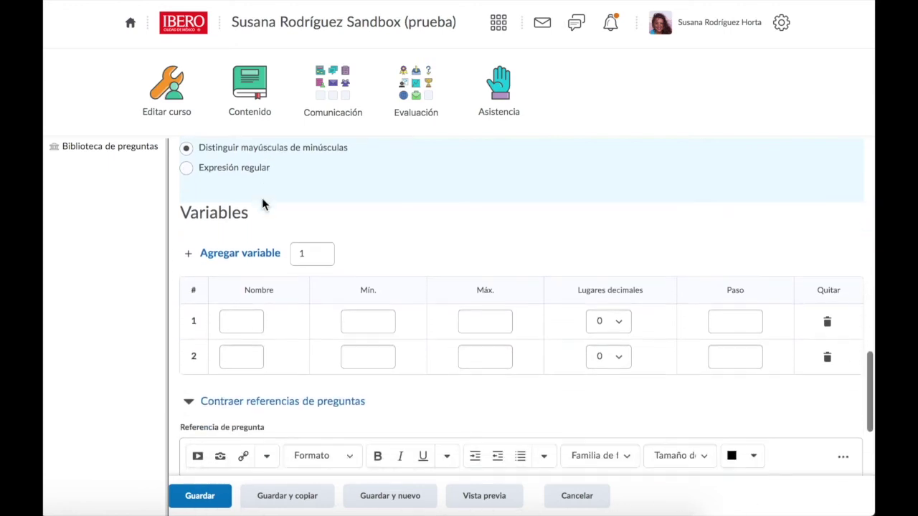
left_click(241, 315)
scroll(241, 309, "down", 3)
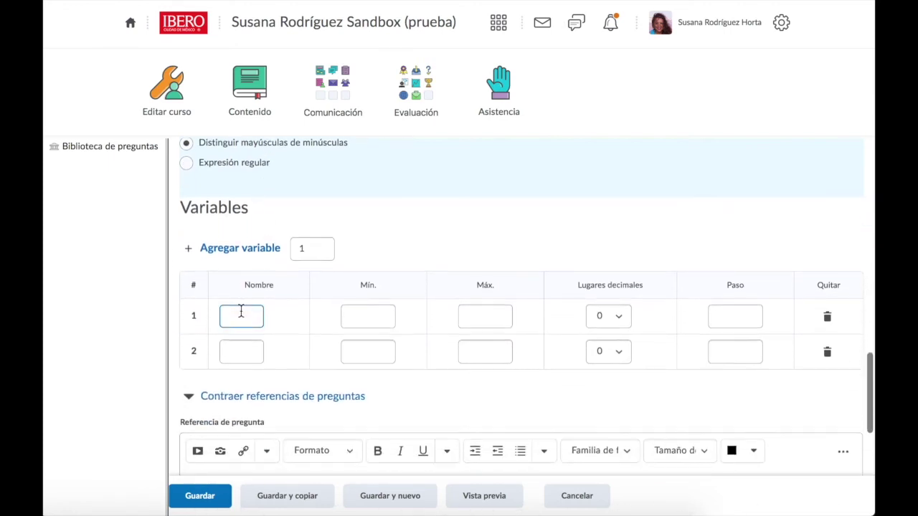
scroll(245, 265, "up", 1)
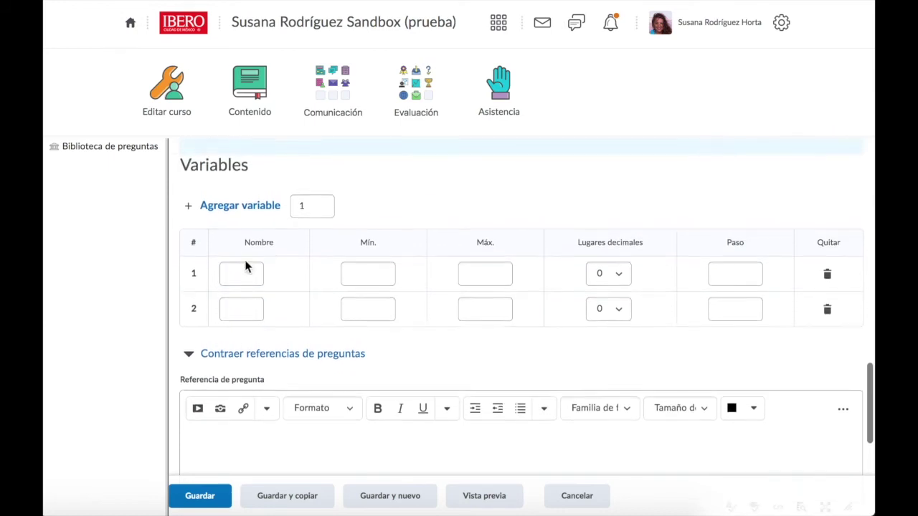
scroll(245, 262, "down", 1)
left_click(244, 254)
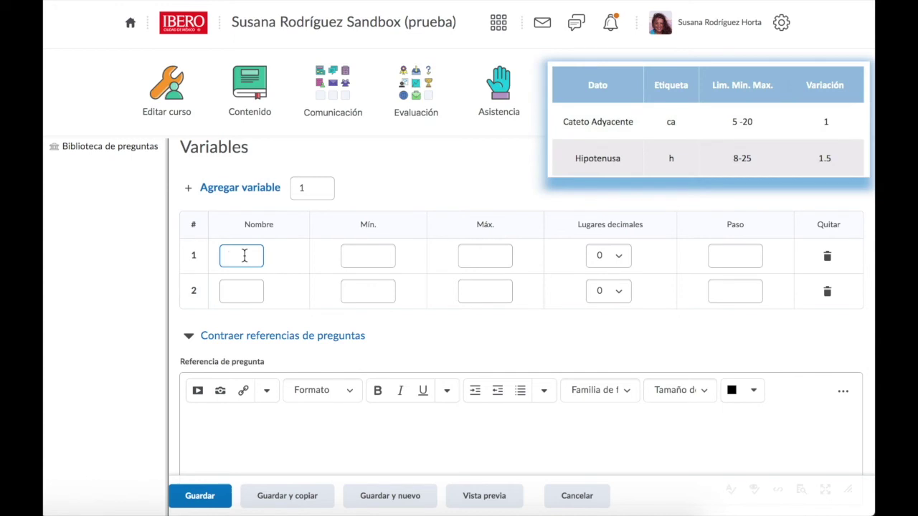
type("ca")
left_click(354, 253)
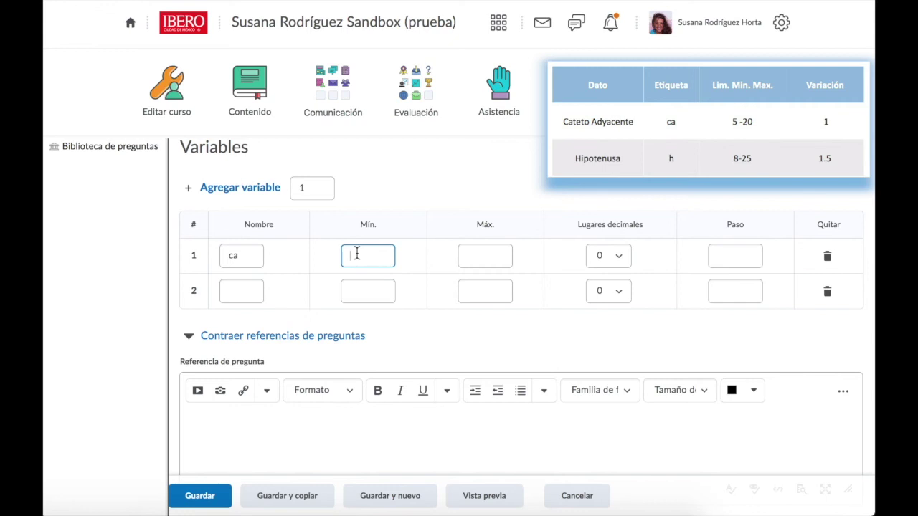
type("5")
left_click(475, 254)
type("20")
left_click(719, 259)
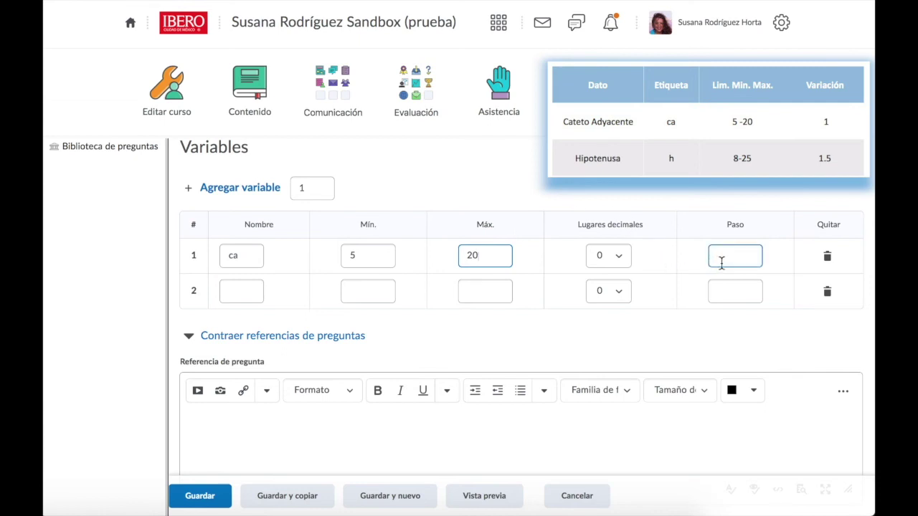
type("1")
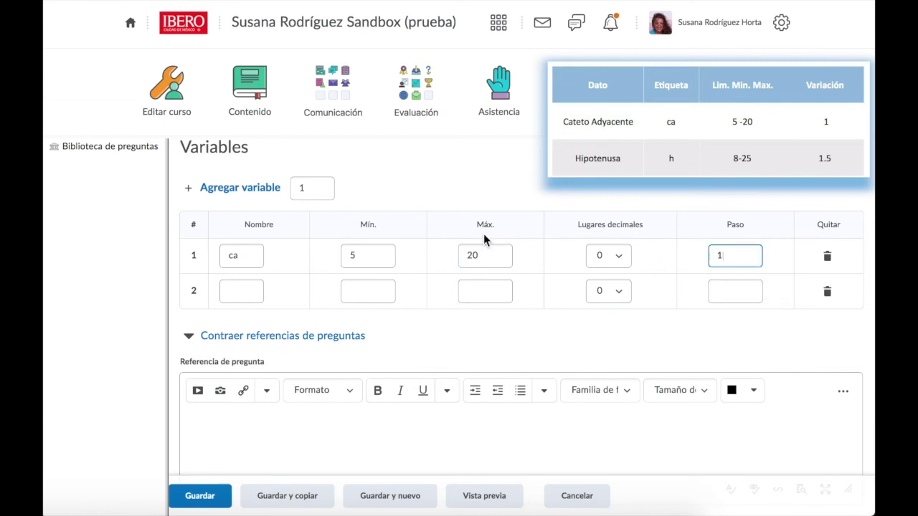
left_click(241, 264)
left_click(355, 253)
Step: Define the second variable as h with minimum 8, maximum 25, step 1.5 and 1 decimal place
left_click(237, 294)
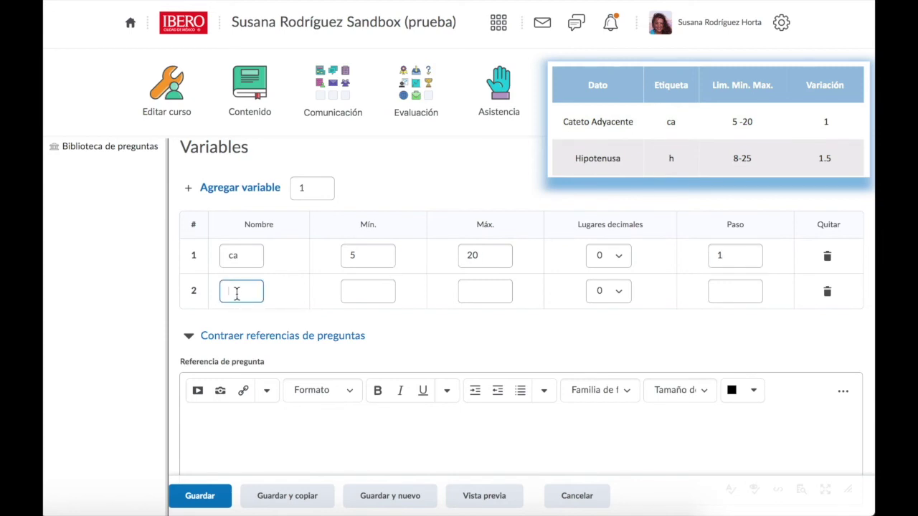
type("h")
left_click(361, 292)
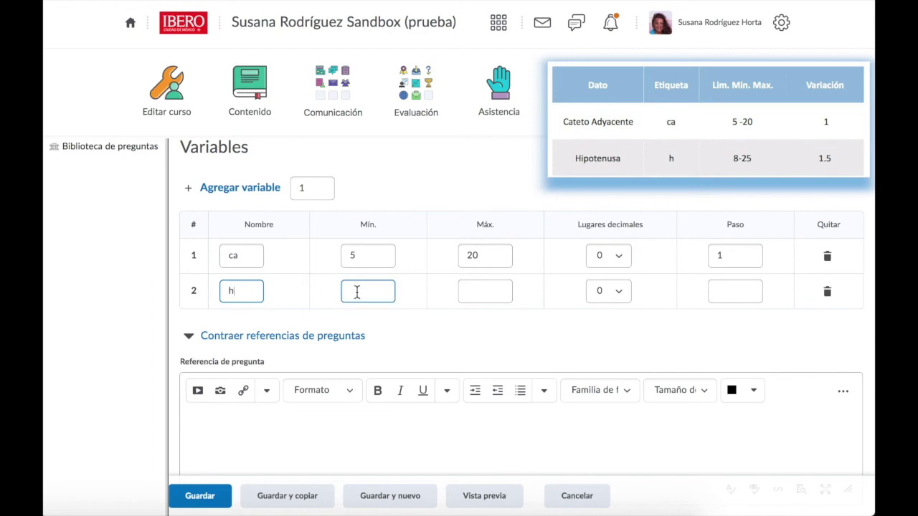
type("8")
left_click(477, 292)
type("25")
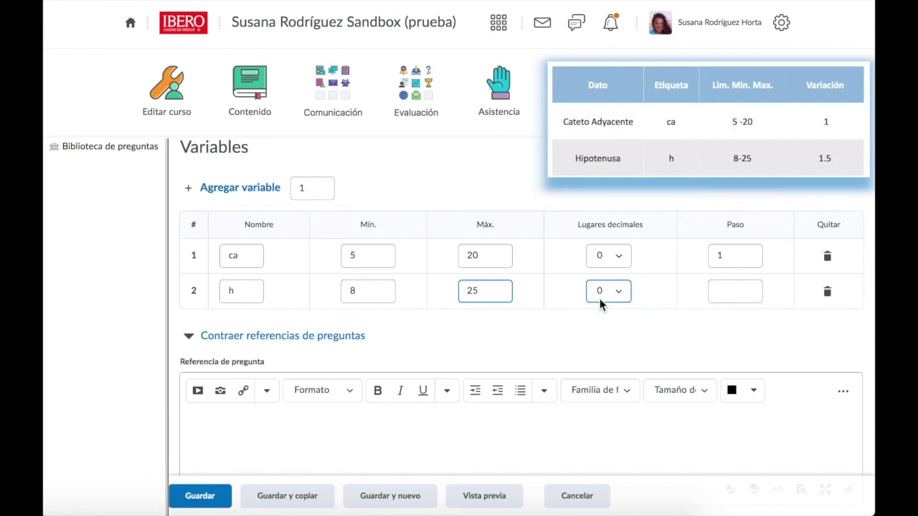
left_click(723, 296)
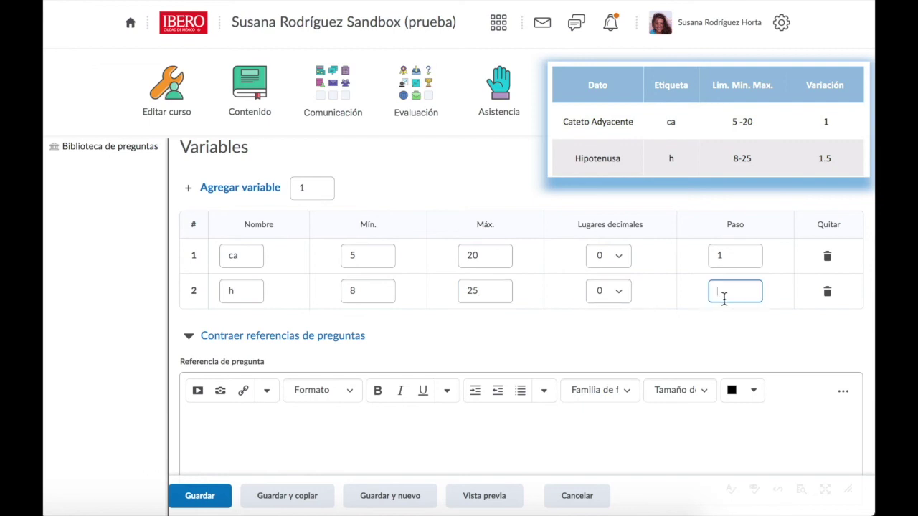
type("1.5")
left_click(619, 293)
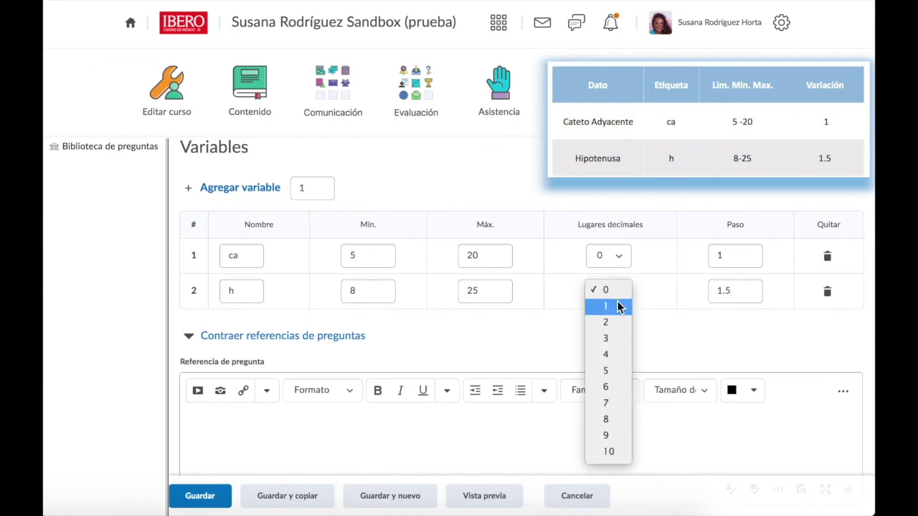
left_click(618, 306)
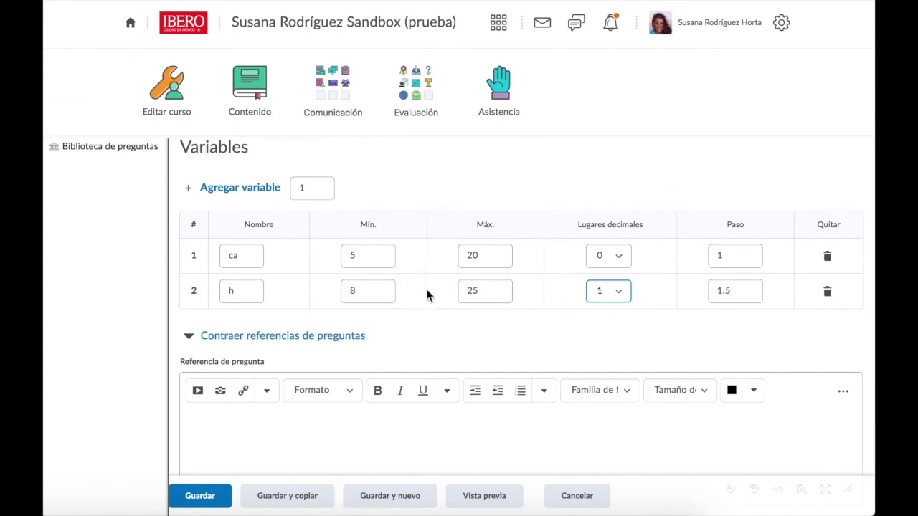
scroll(494, 283, "down", 1)
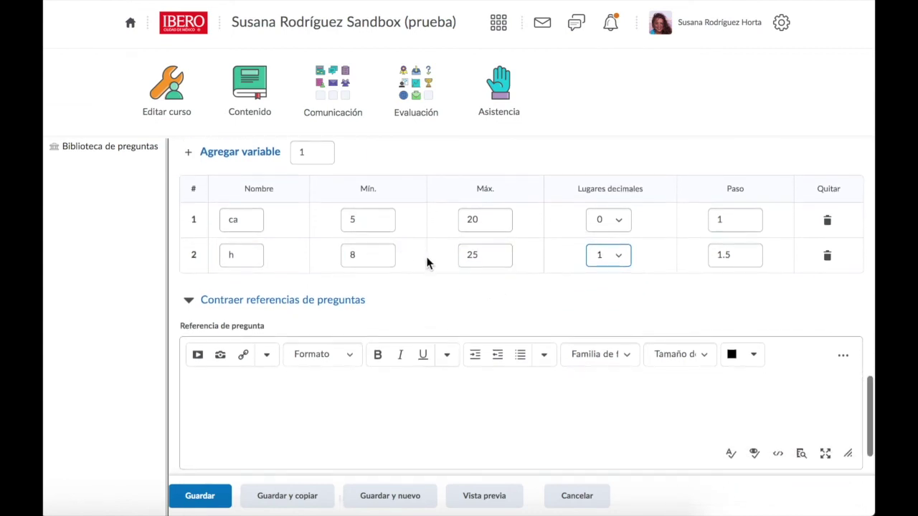
scroll(483, 258, "down", 2)
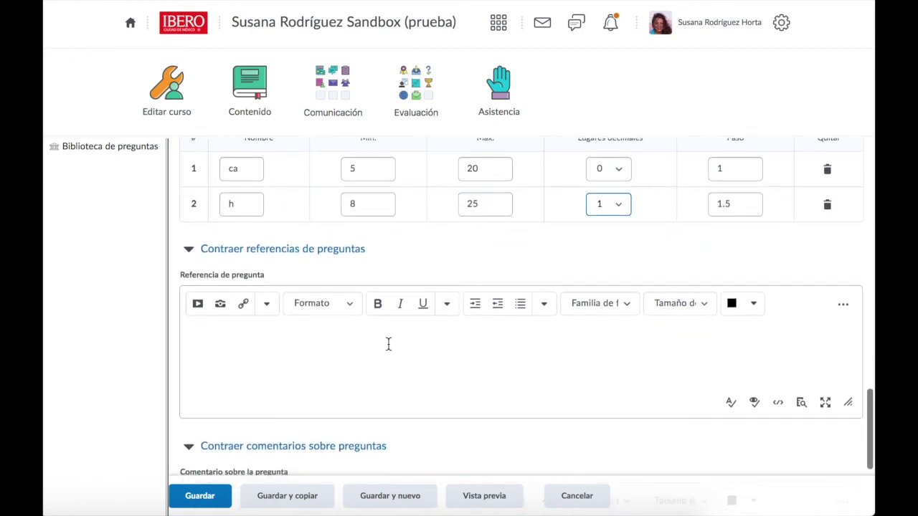
Step: Preview the arithmetic question, checking its text, the answer and units fields and the graded result, and return to the question form
scroll(388, 344, "down", 3)
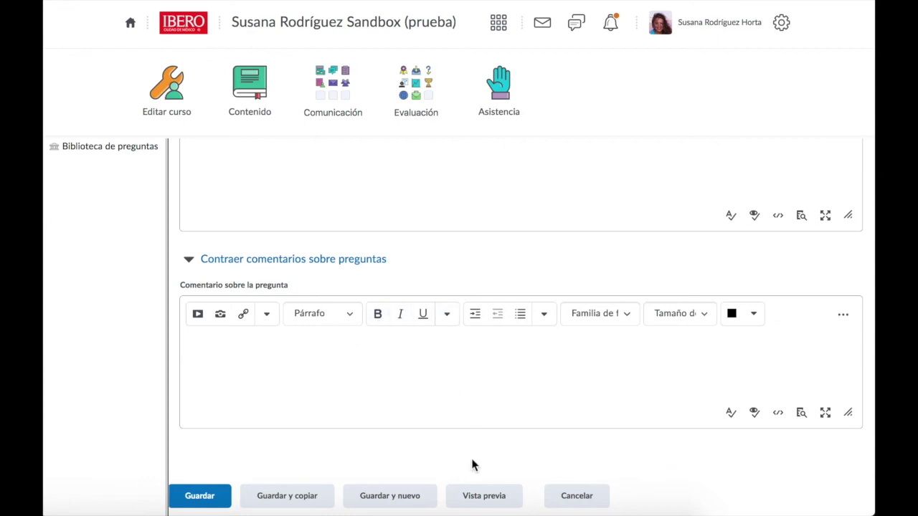
left_click(474, 495)
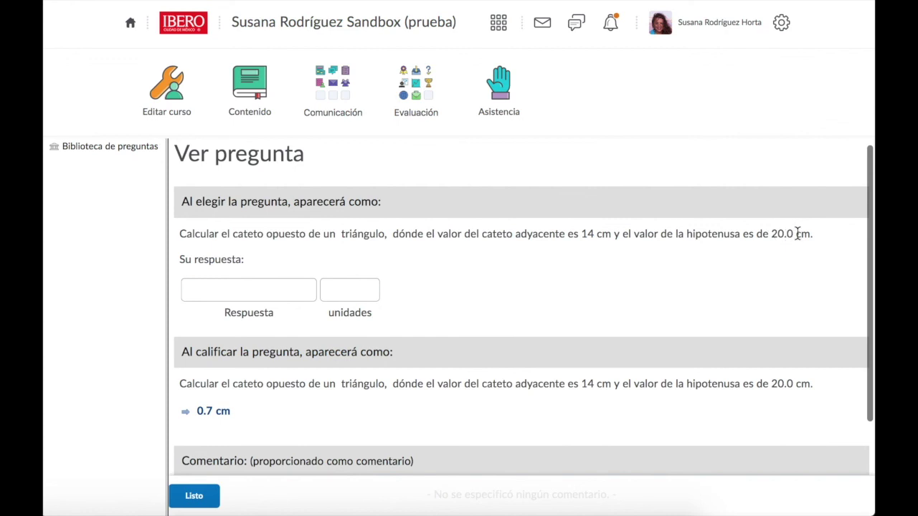
left_click(313, 290)
left_click(364, 295)
scroll(372, 299, "down", 1)
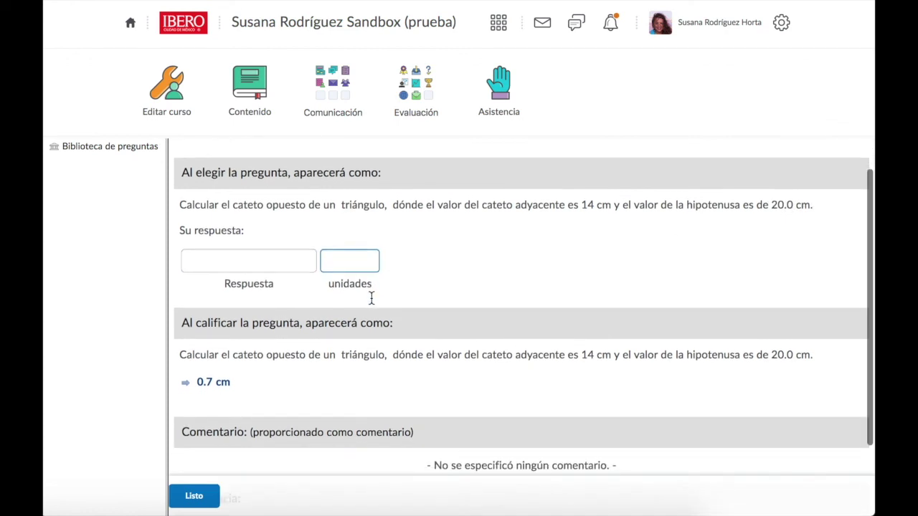
left_click(296, 258)
left_click(347, 258)
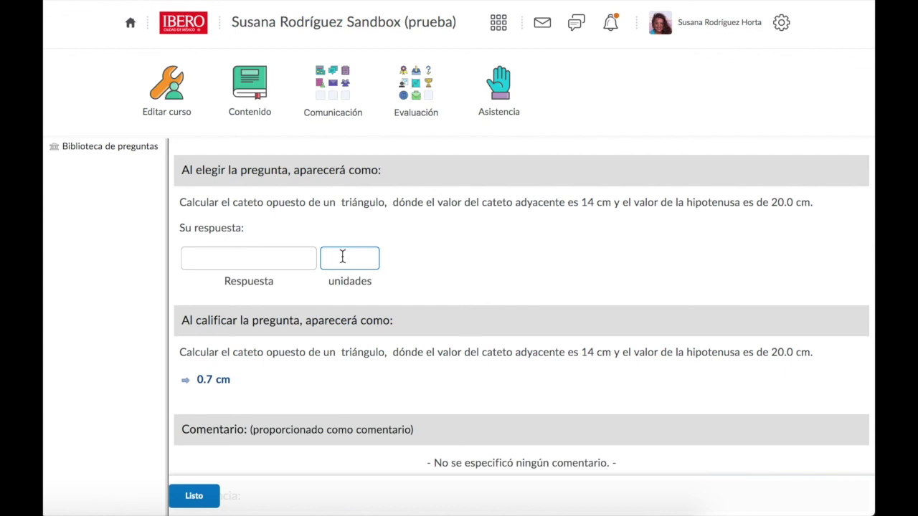
scroll(343, 257, "down", 1)
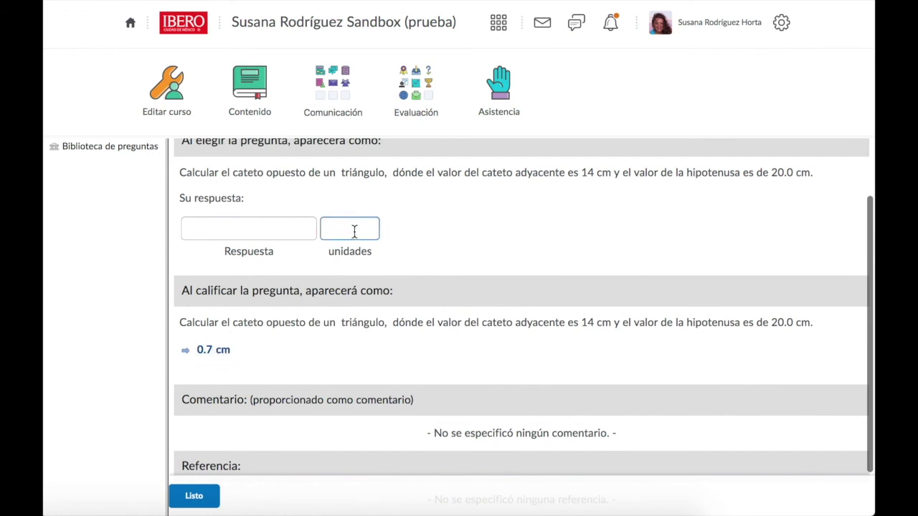
scroll(288, 311, "down", 1)
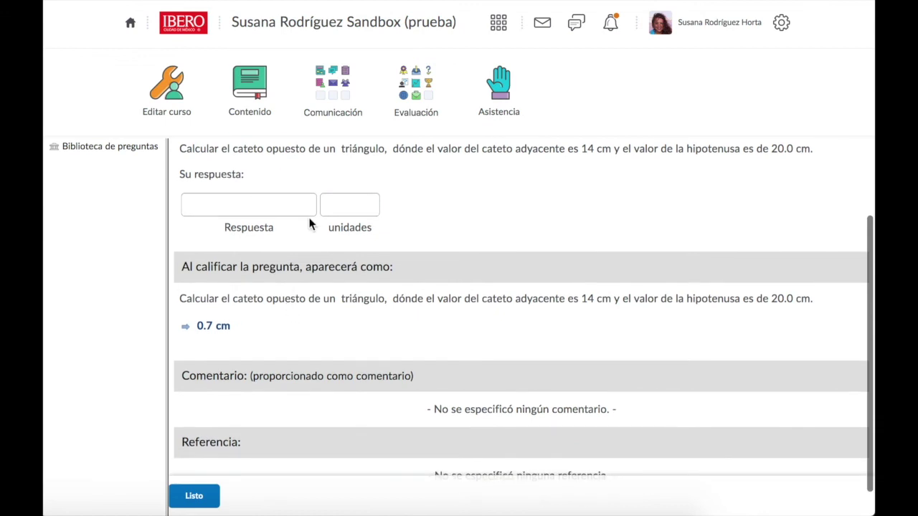
left_click(198, 501)
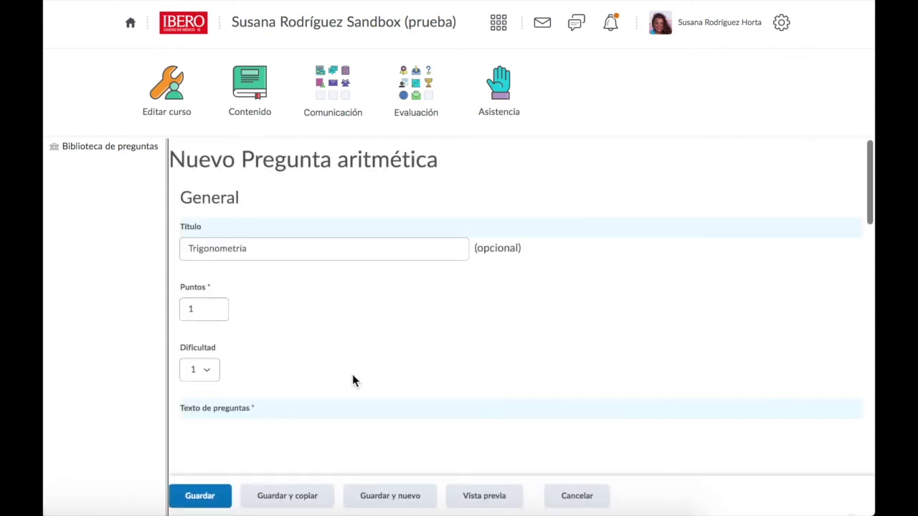
Step: Preview the Trigonometría question again to check it with another set of variable values, and save the question
scroll(352, 375, "down", 2)
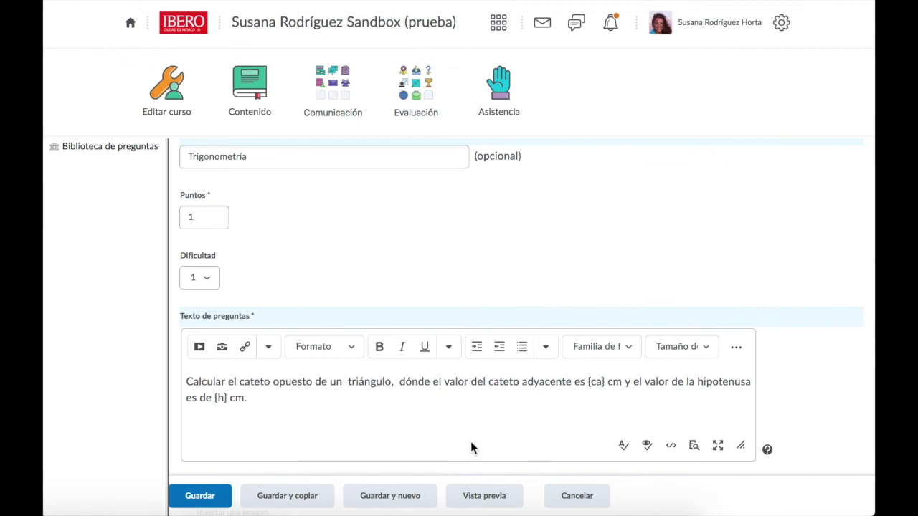
left_click(488, 495)
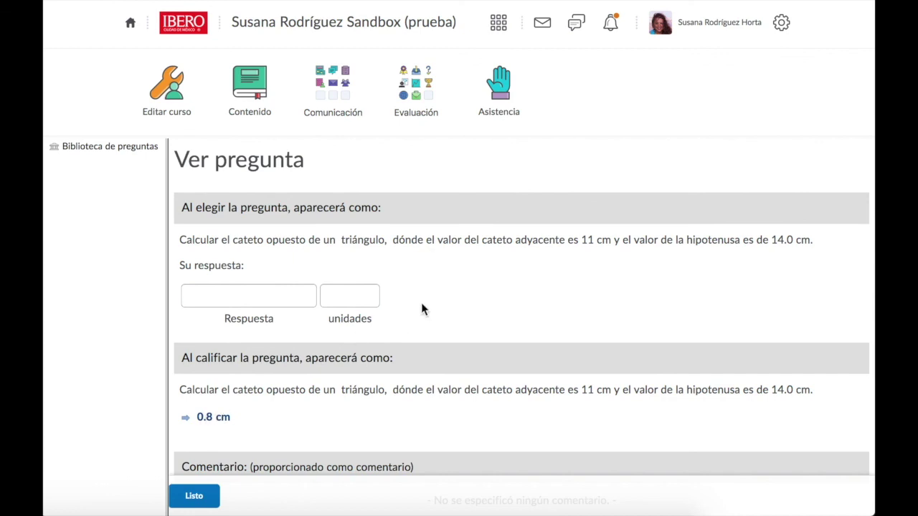
scroll(428, 302, "down", 1)
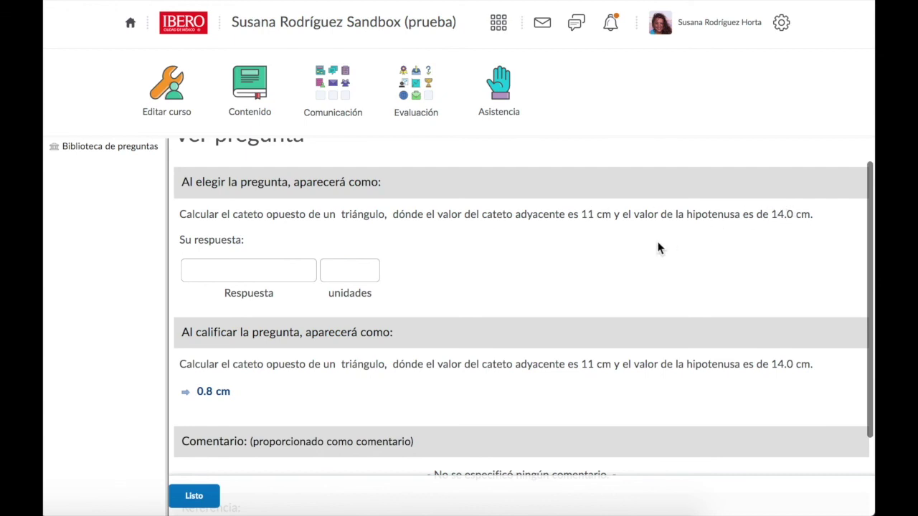
scroll(621, 249, "down", 1)
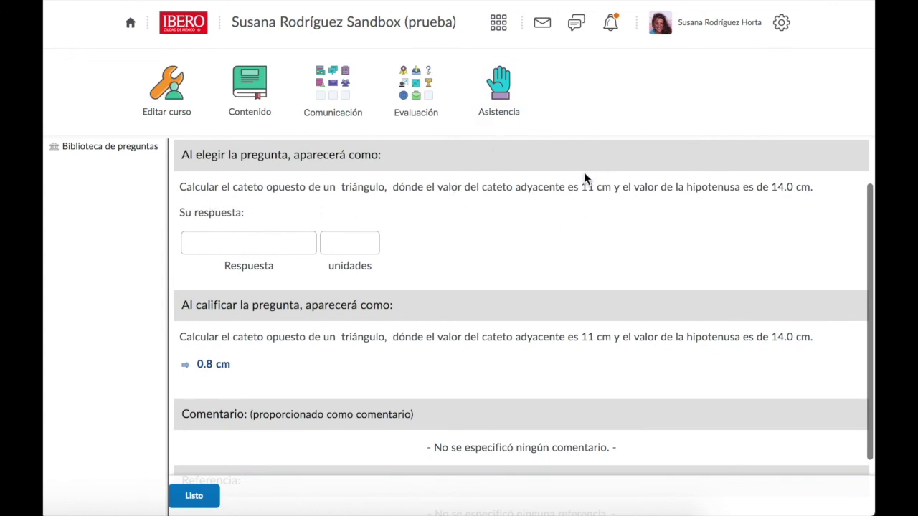
scroll(584, 178, "down", 3)
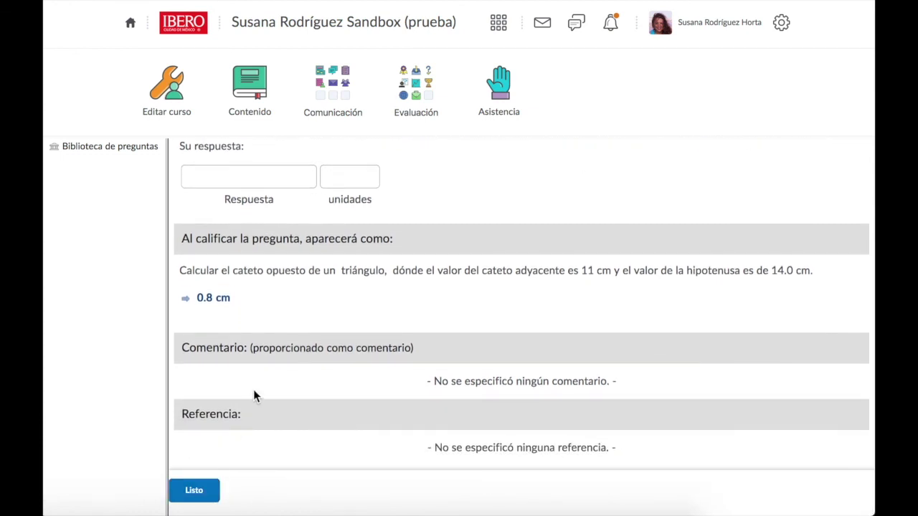
scroll(253, 389, "down", 10)
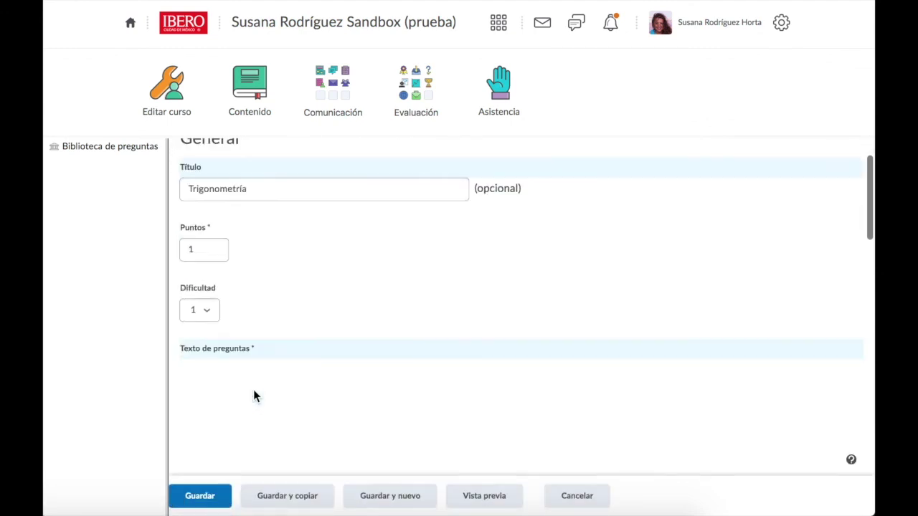
left_click(200, 497)
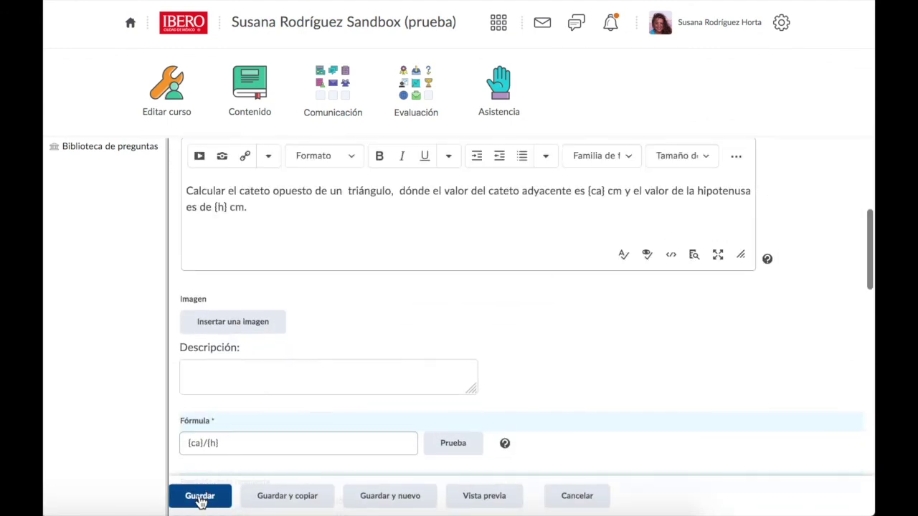